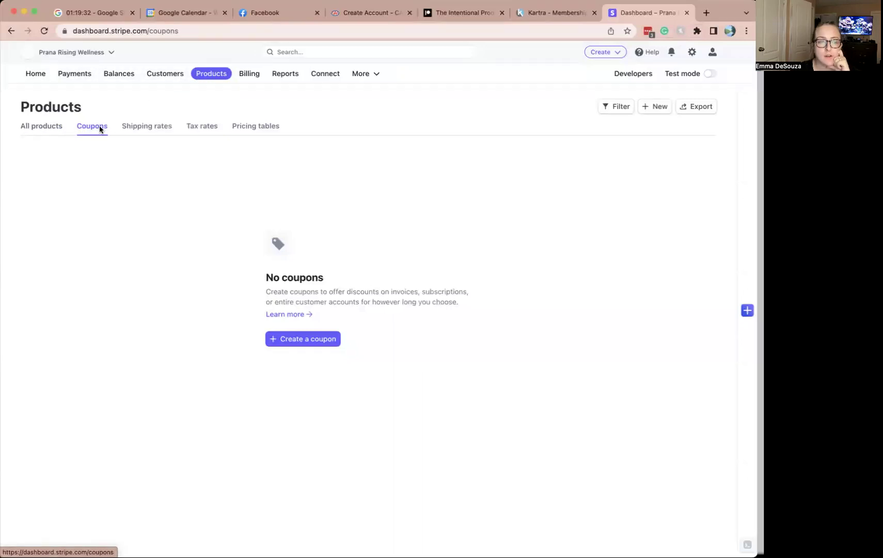
# Step: Fill a new coupon with a name, 25% percentage off, no product restriction, duration Forever
pyautogui.click(308, 341)
pyautogui.click(115, 171)
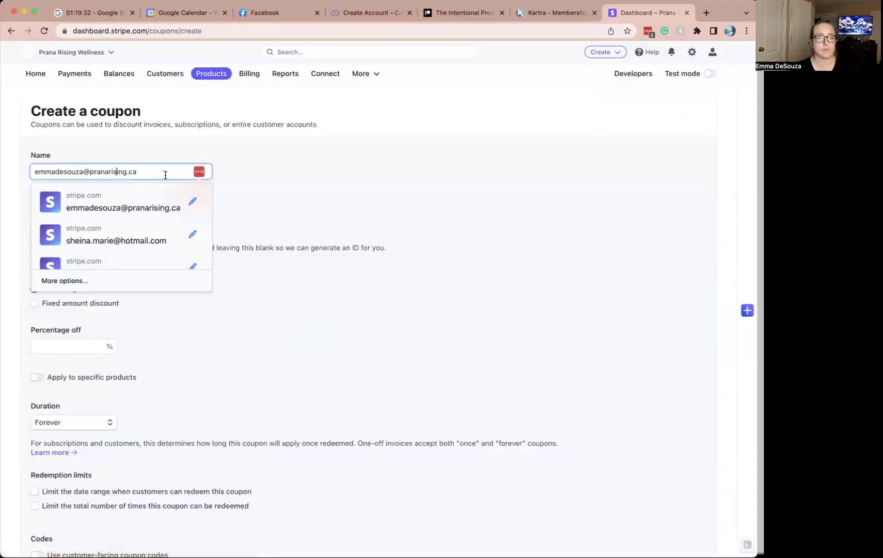
pyautogui.click(236, 186)
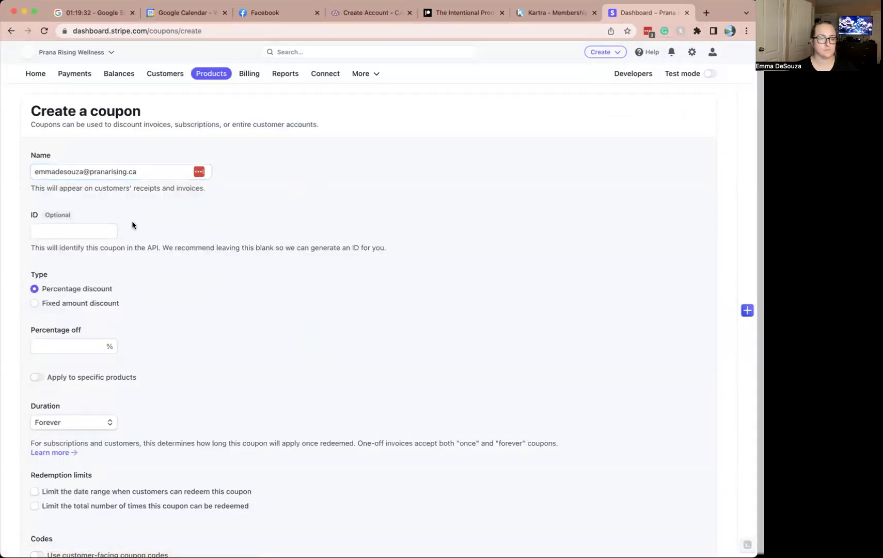
pyautogui.scroll(-2, 132, 221)
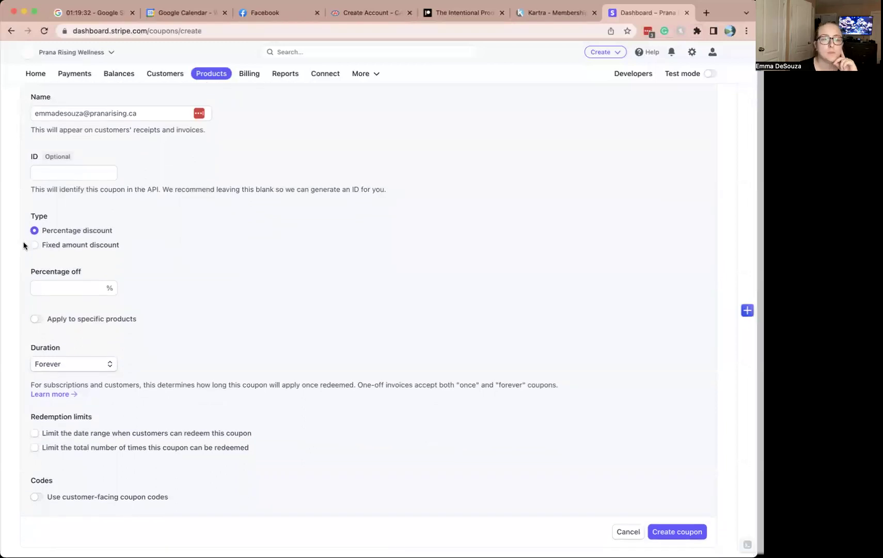
pyautogui.click(35, 245)
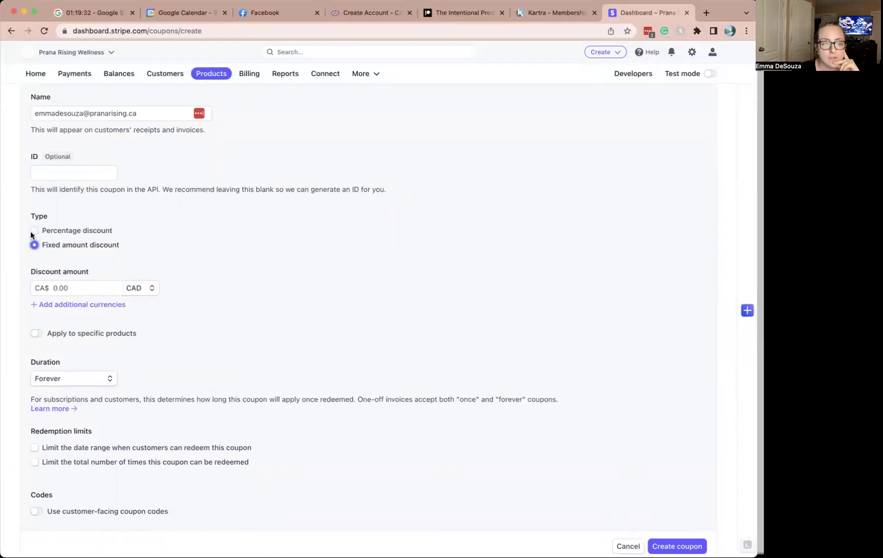
pyautogui.click(35, 230)
pyautogui.click(70, 287)
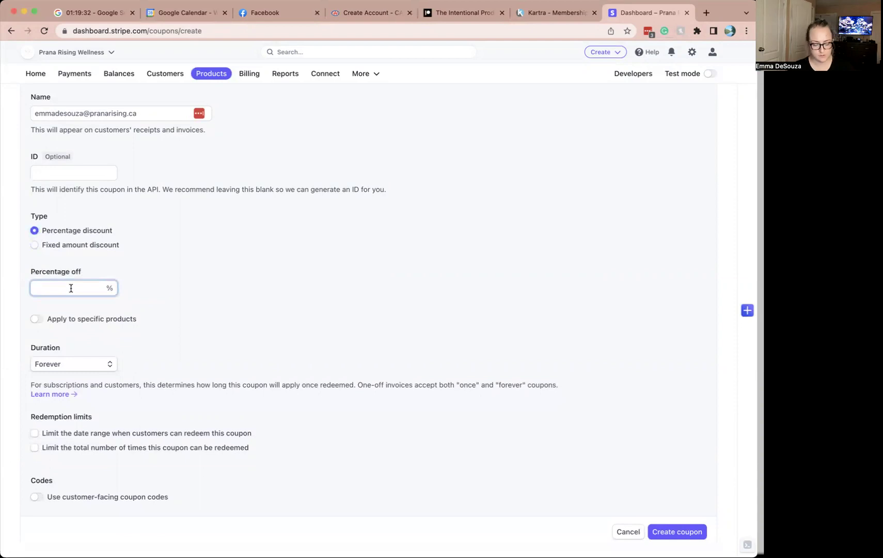
pyautogui.write('25')
pyautogui.click(37, 319)
pyautogui.click(121, 346)
pyautogui.click(38, 319)
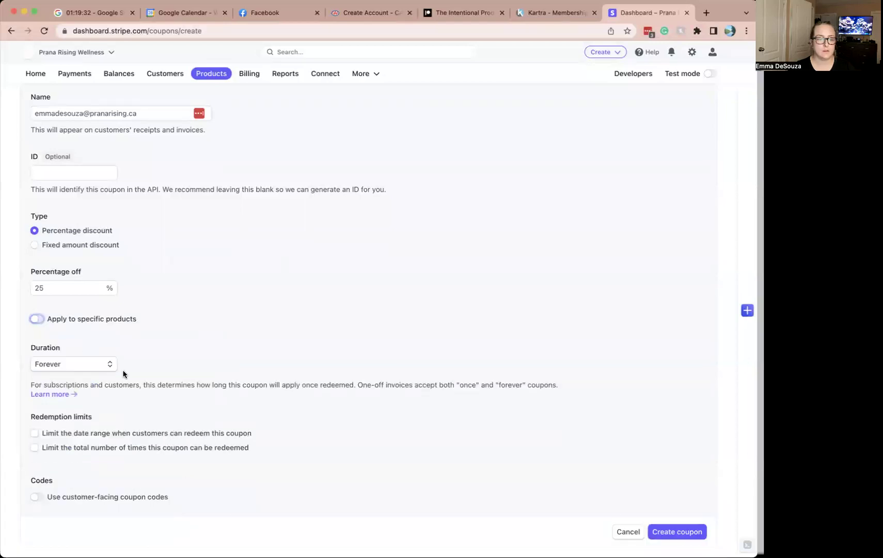
pyautogui.click(103, 364)
pyautogui.click(170, 365)
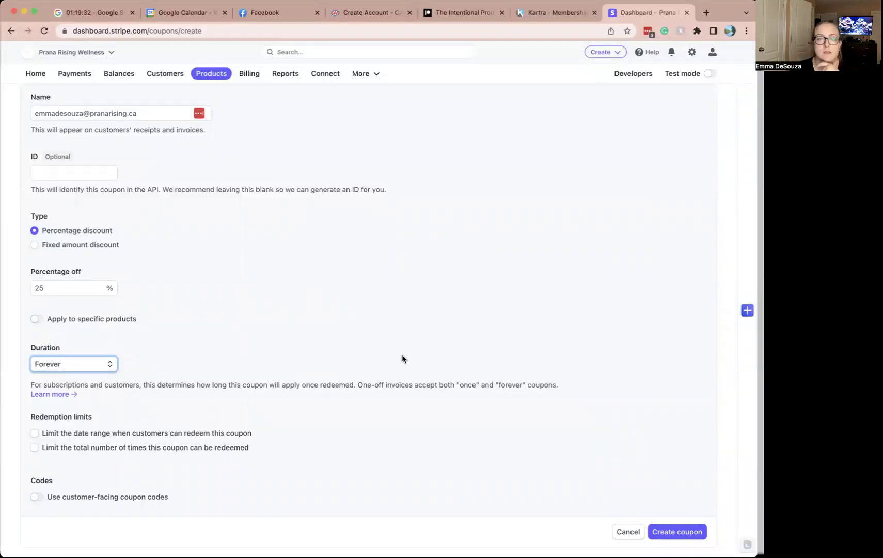
pyautogui.scroll(3, 365, 348)
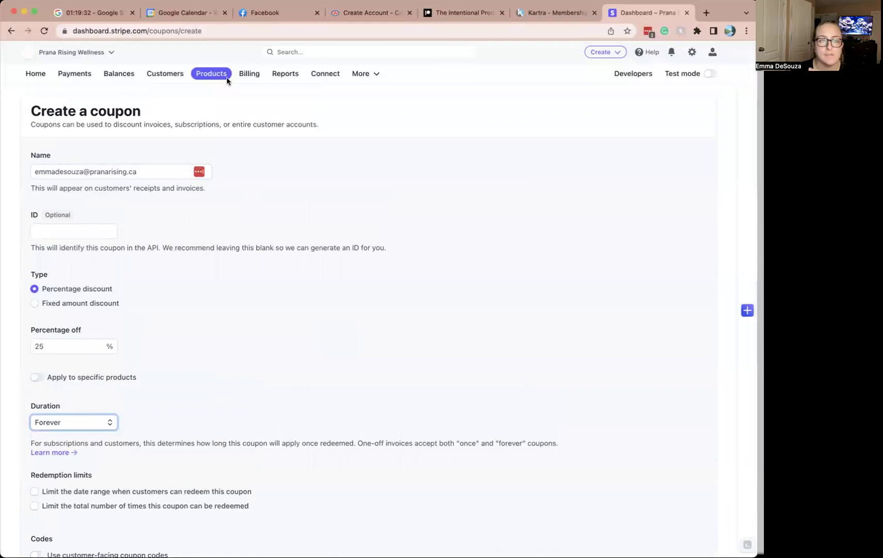
# Step: Open the $750 CAD Virtual Support product's payment link and show its actions menu
pyautogui.click(202, 74)
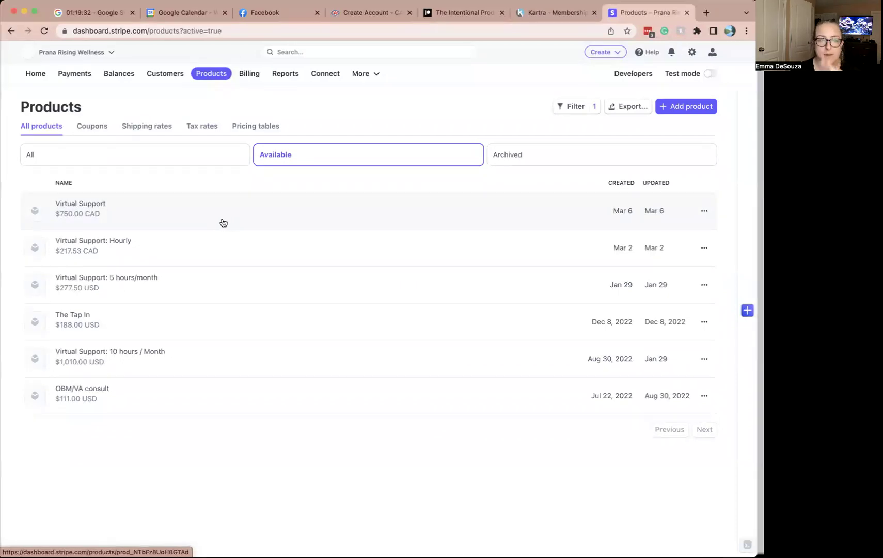
pyautogui.click(168, 217)
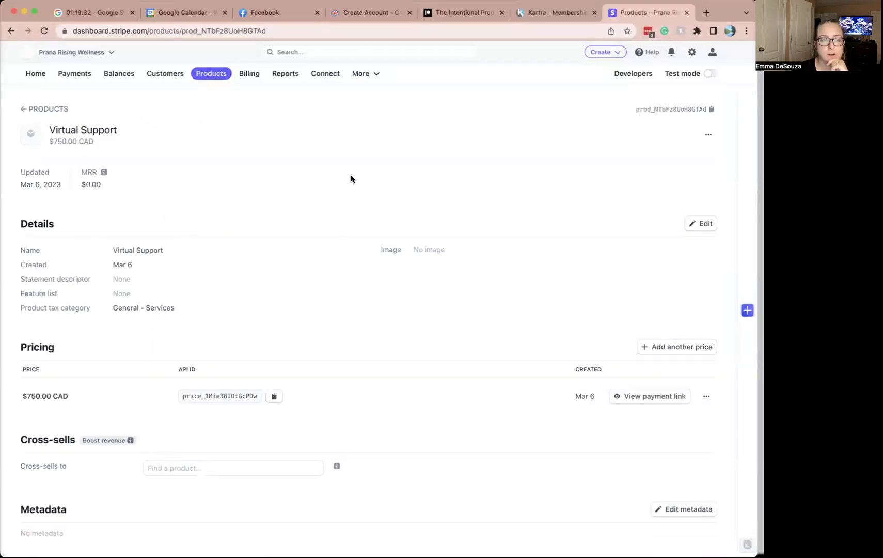
pyautogui.scroll(-3, 428, 225)
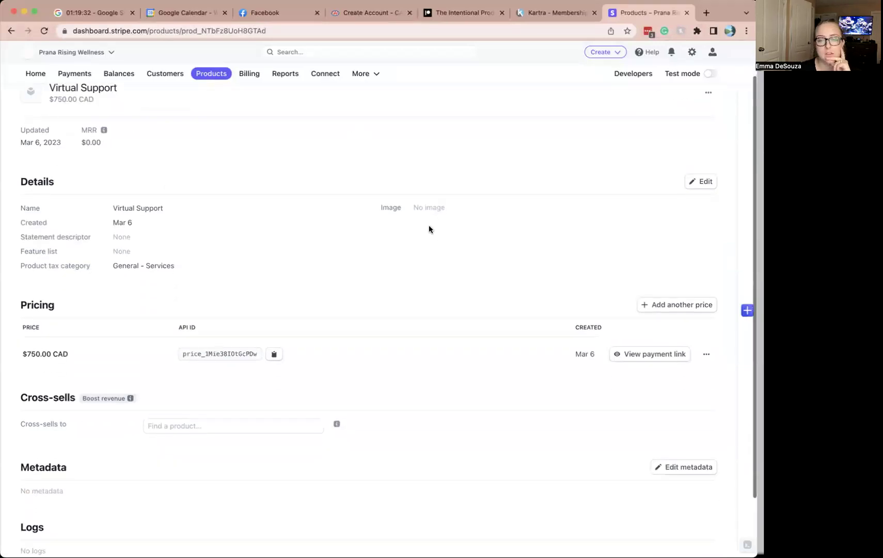
pyautogui.click(645, 338)
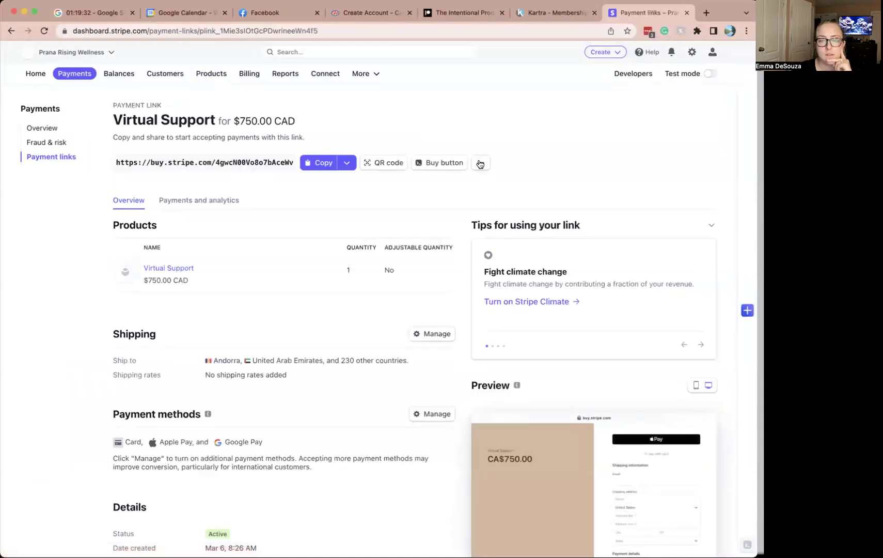
pyautogui.click(481, 164)
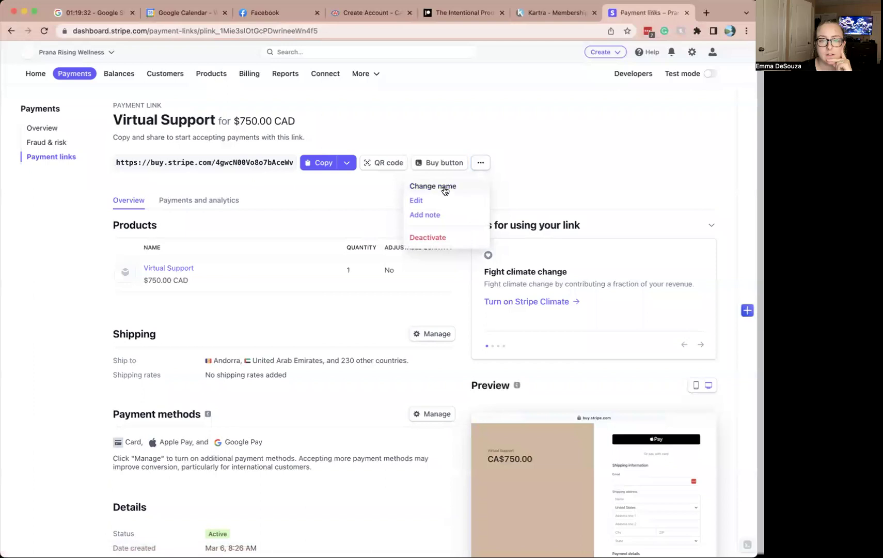
# Step: Turn on Allow promotion codes in the link's Advanced options and save with Update link
pyautogui.click(417, 200)
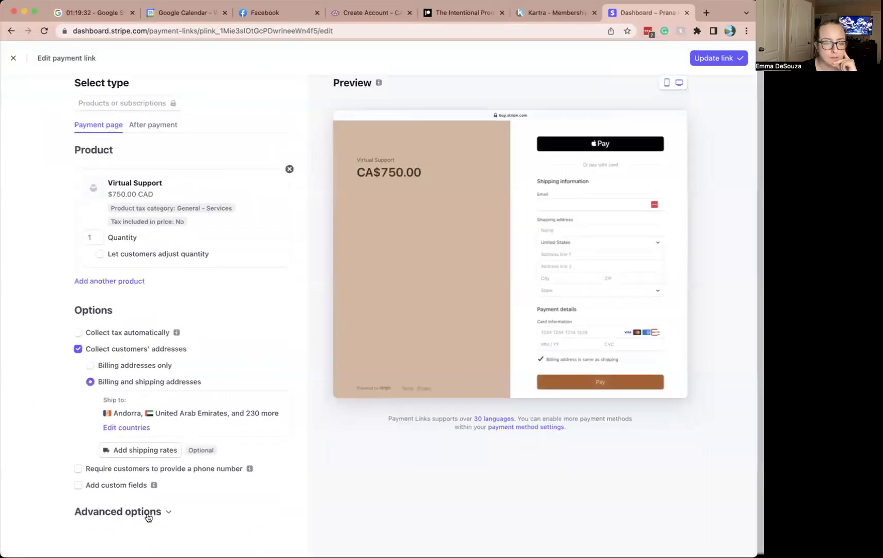
pyautogui.click(148, 514)
pyautogui.scroll(-3, 199, 449)
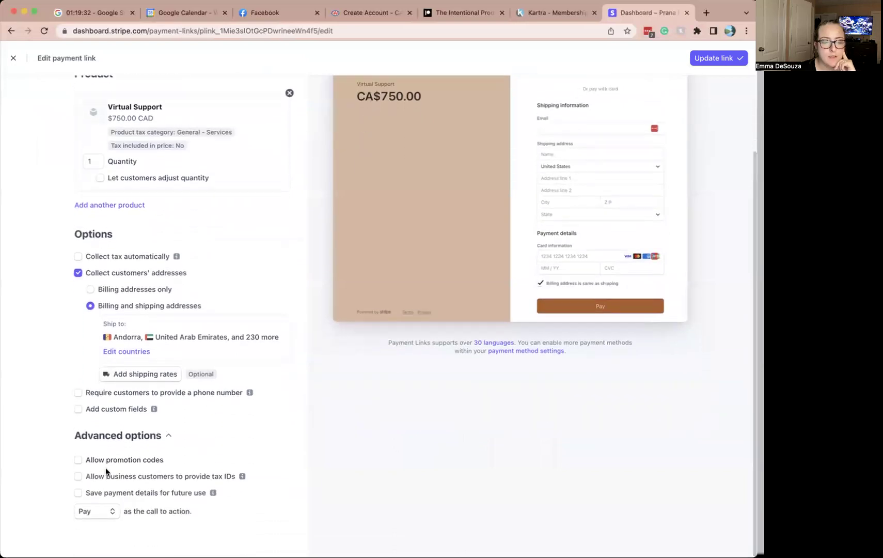
pyautogui.click(78, 460)
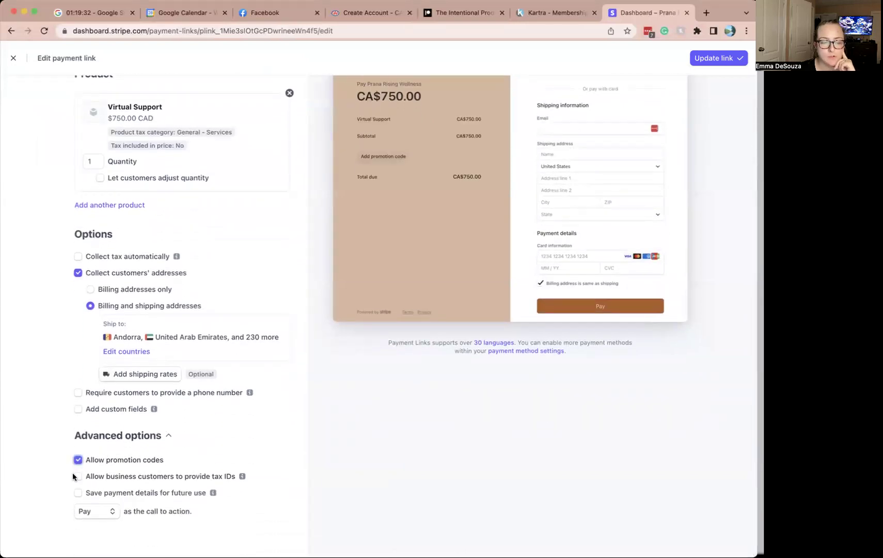
pyautogui.click(713, 59)
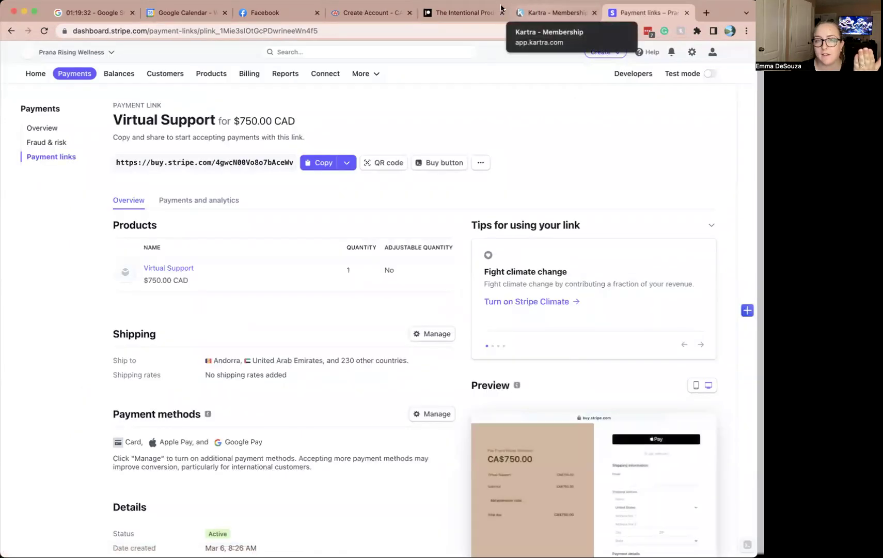